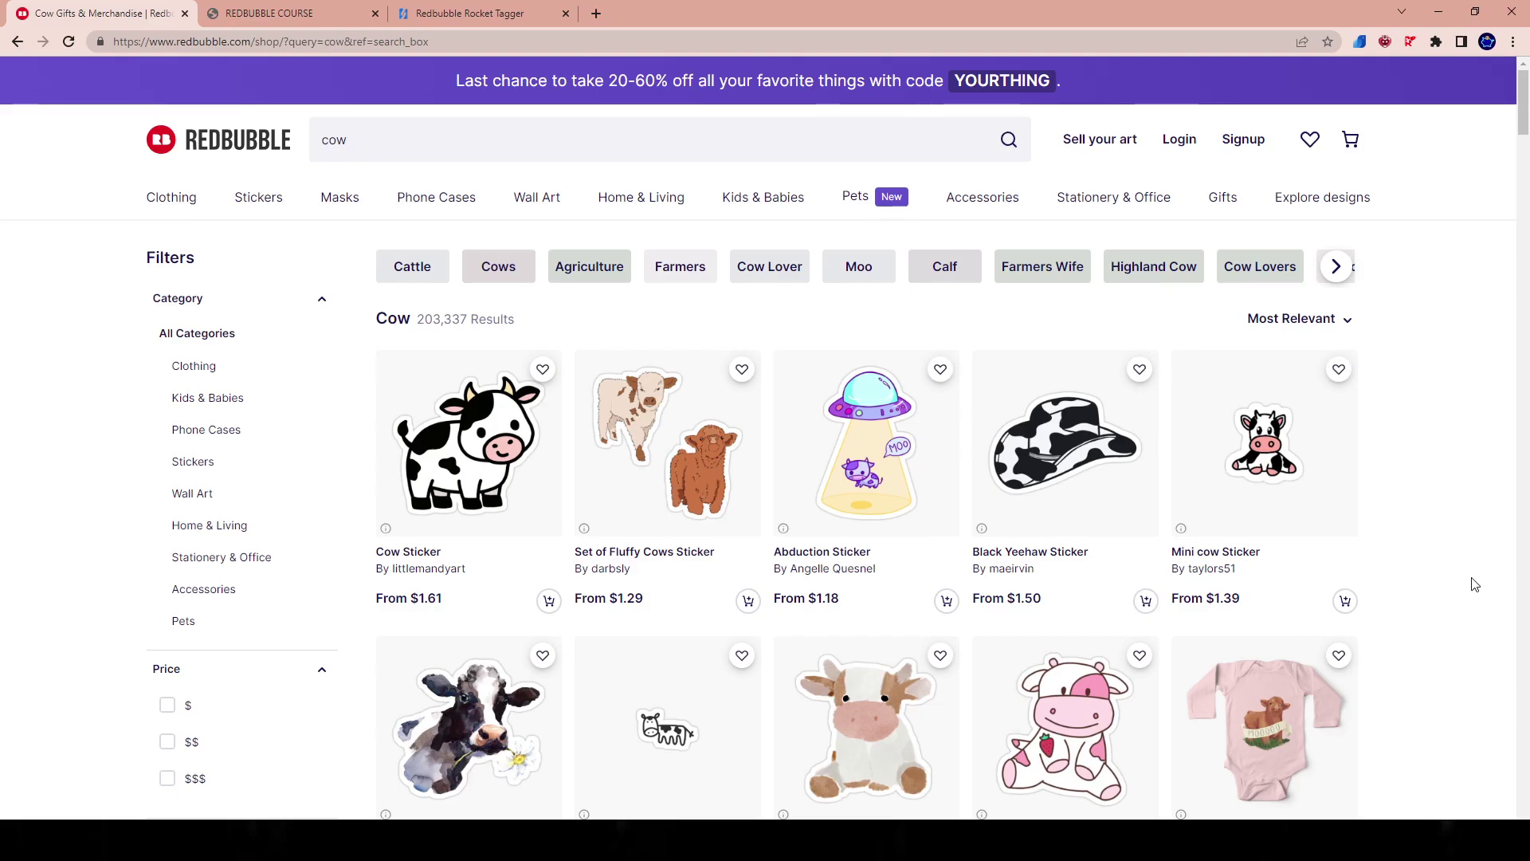
Step: Switch to the Redbubble course page and scroll through its curriculum
scroll(1476, 587, down, 12)
scroll(1267, 633, up, 12)
click(271, 14)
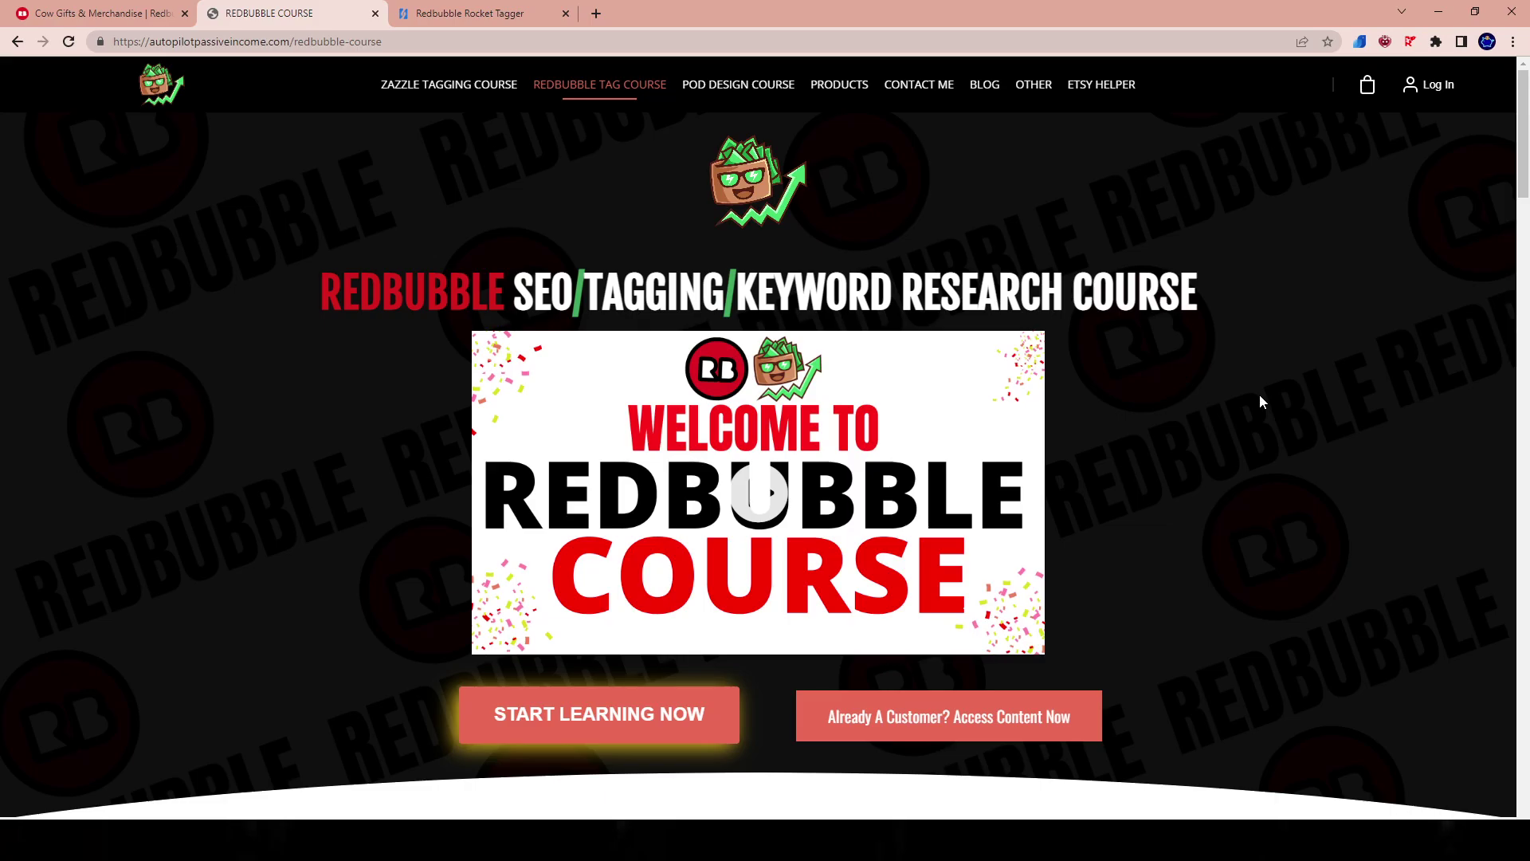
scroll(830, 649, down, 20)
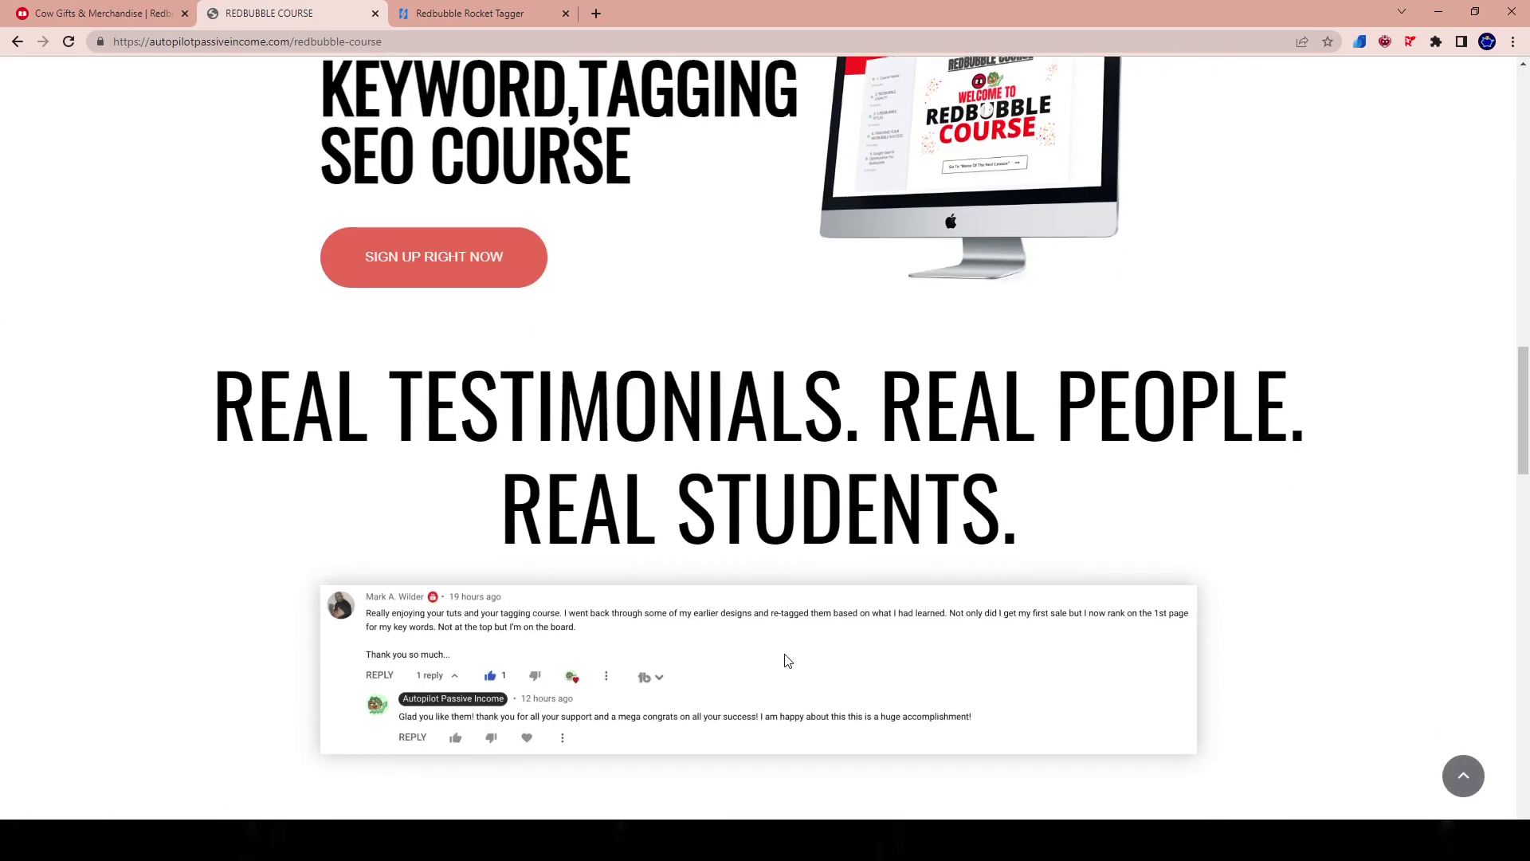
scroll(785, 646, down, 8)
scroll(781, 633, up, 20)
scroll(605, 590, up, 4)
Step: Highlight sections of the curriculum text, from finding filtered tags onward
drag(341, 461, 763, 747)
scroll(763, 747, down, 1)
click(768, 654)
scroll(810, 617, down, 1)
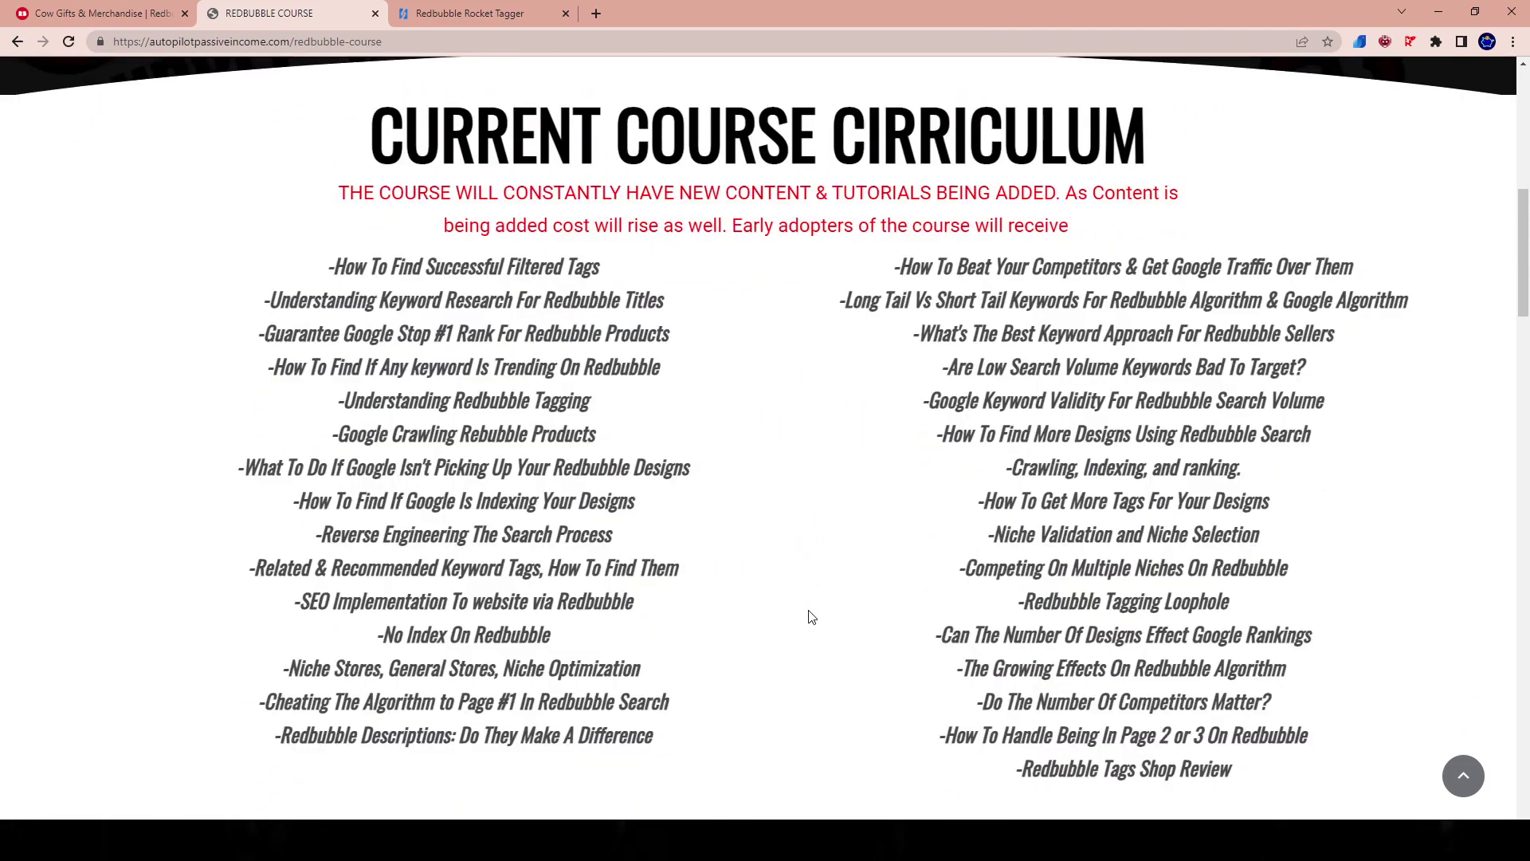
scroll(811, 617, down, 2)
drag(388, 96, 800, 478)
Step: Select the last curriculum items, up to the tags shop review, then show the Rocket Tagger product page
scroll(783, 604, up, 5)
scroll(684, 643, down, 1)
scroll(677, 635, up, 5)
scroll(546, 580, down, 6)
drag(859, 434, 1199, 631)
scroll(646, 663, up, 4)
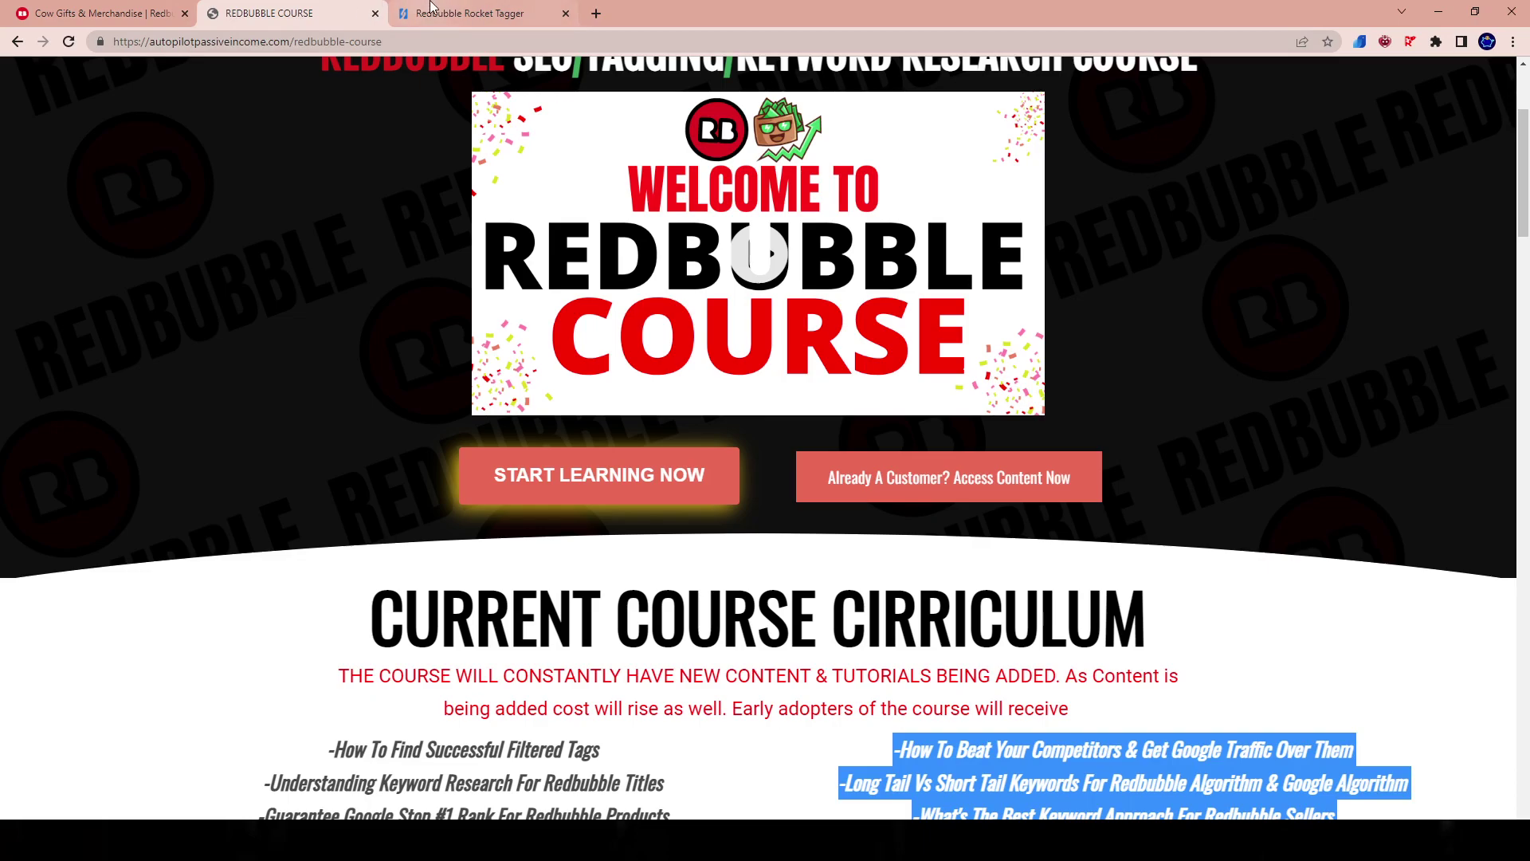
click(429, 7)
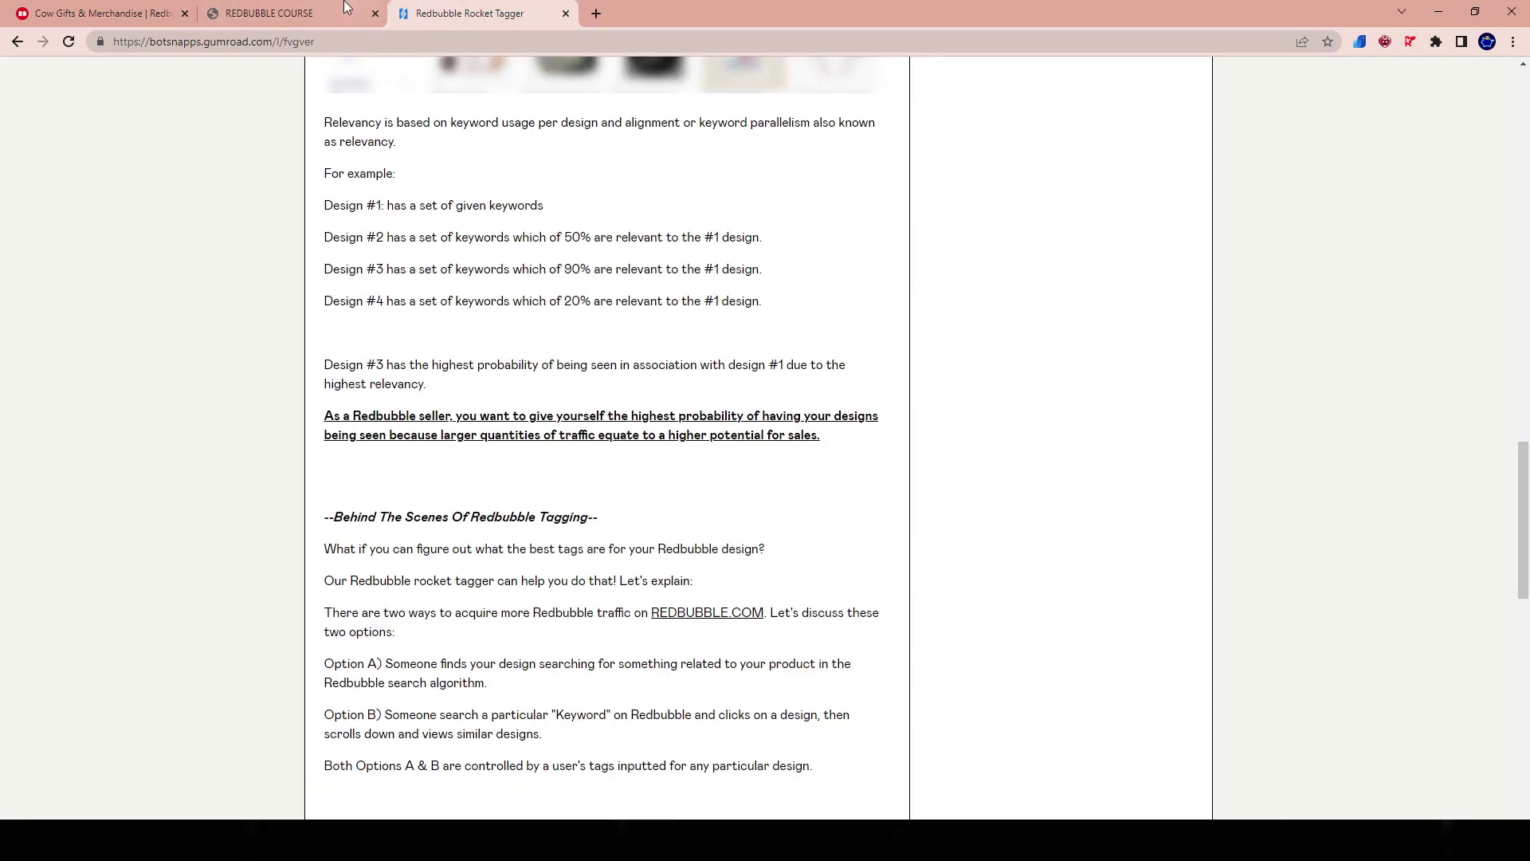
Step: Go back to the Cow Gifts & Merchandise Redbubble tab
click(101, 6)
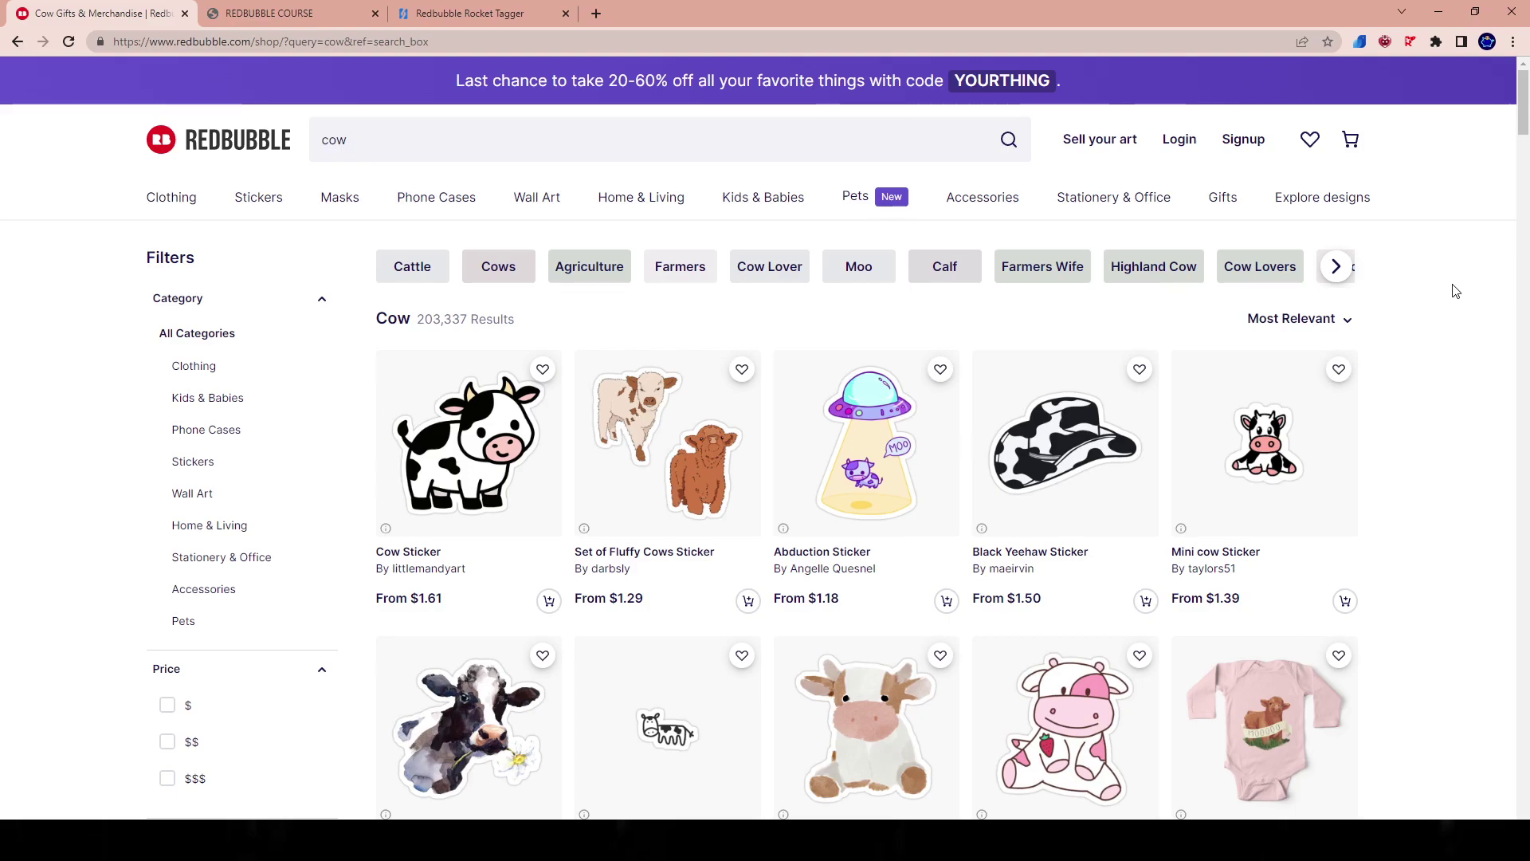
Step: Briefly view the course page and cow results, then show the Rocket Tagger $7.99 offer page
click(302, 12)
click(151, 12)
click(511, 10)
scroll(909, 556, up, 20)
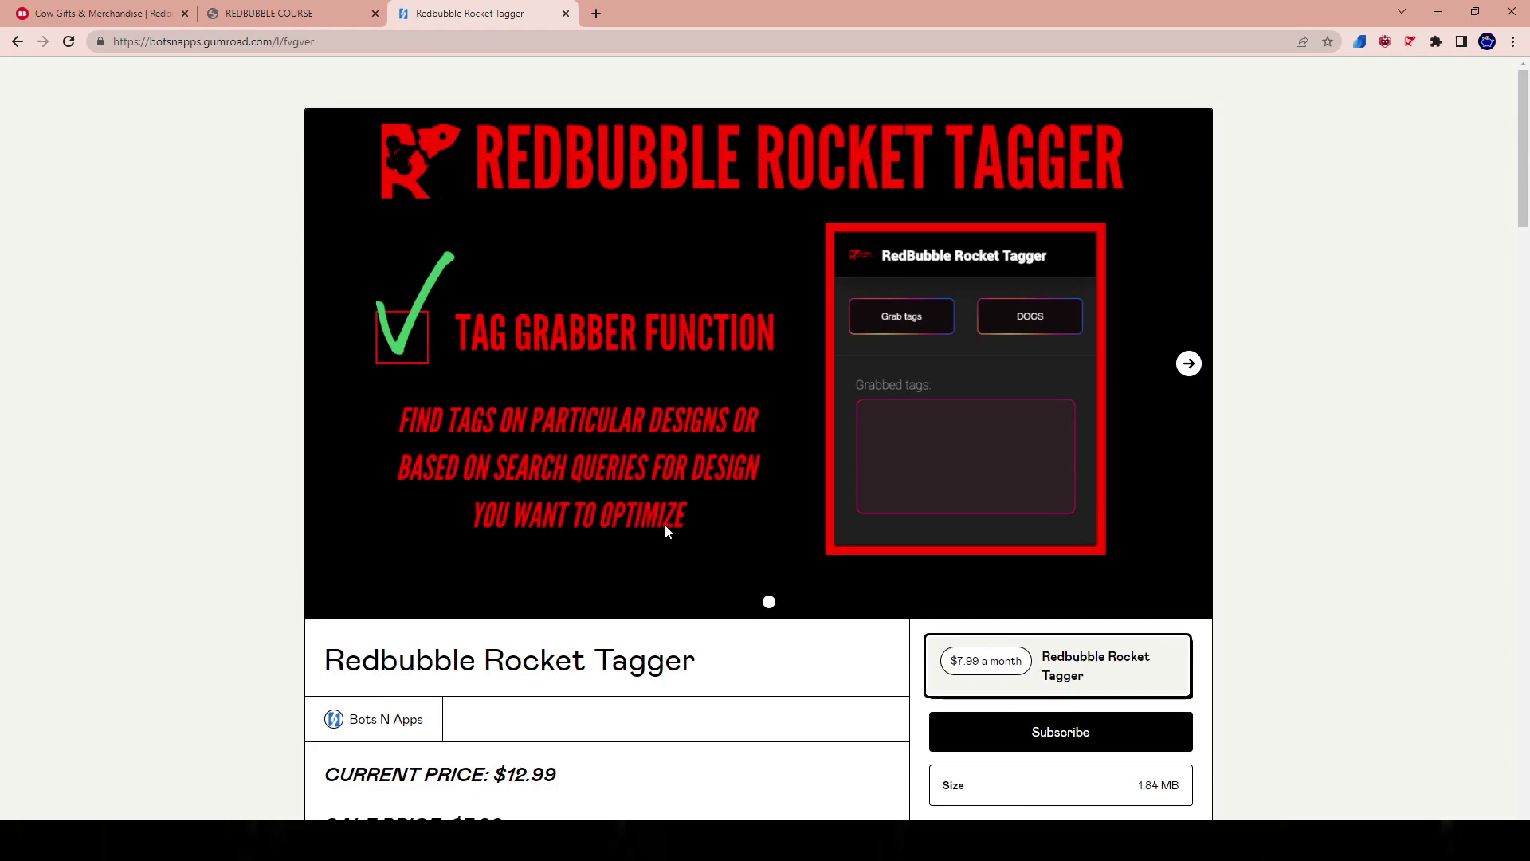
Step: Scroll and highlight the Rocket Tagger relevancy text, then return to the 203,337 cow results
scroll(666, 529, down, 5)
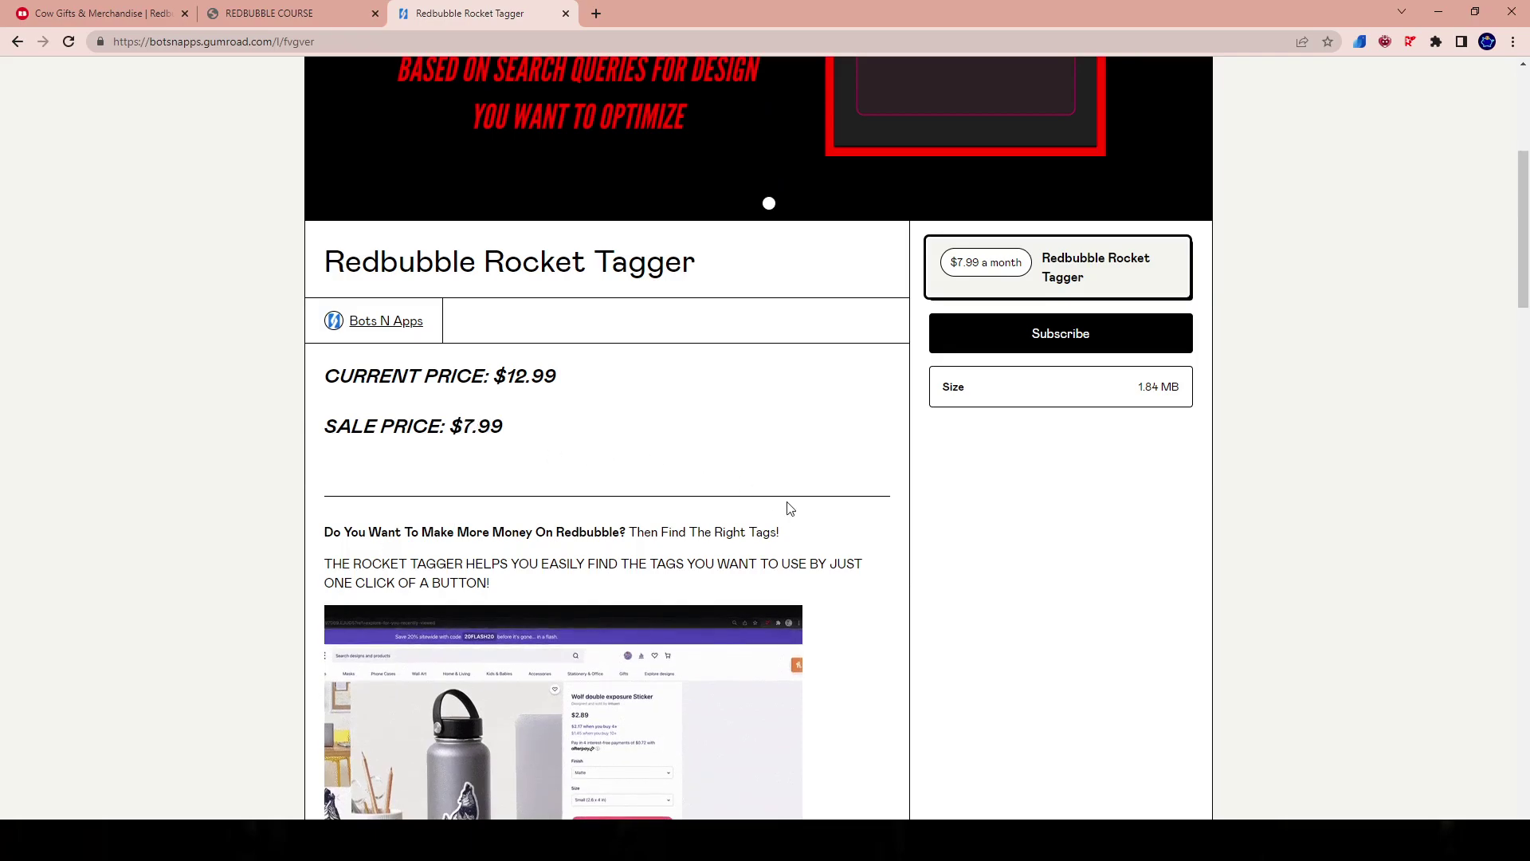
scroll(397, 609, down, 7)
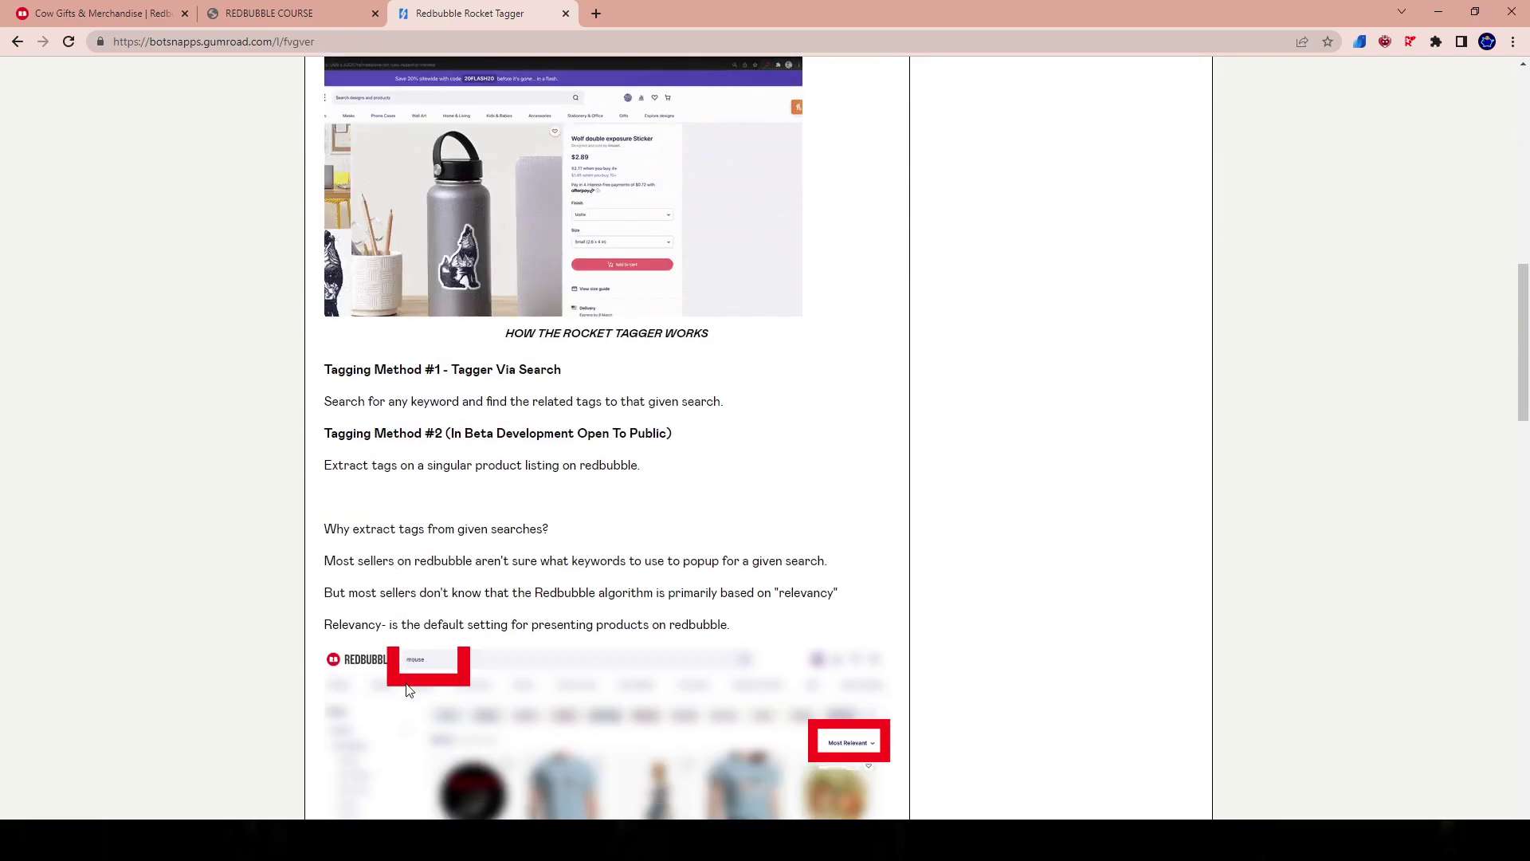
scroll(407, 694, down, 11)
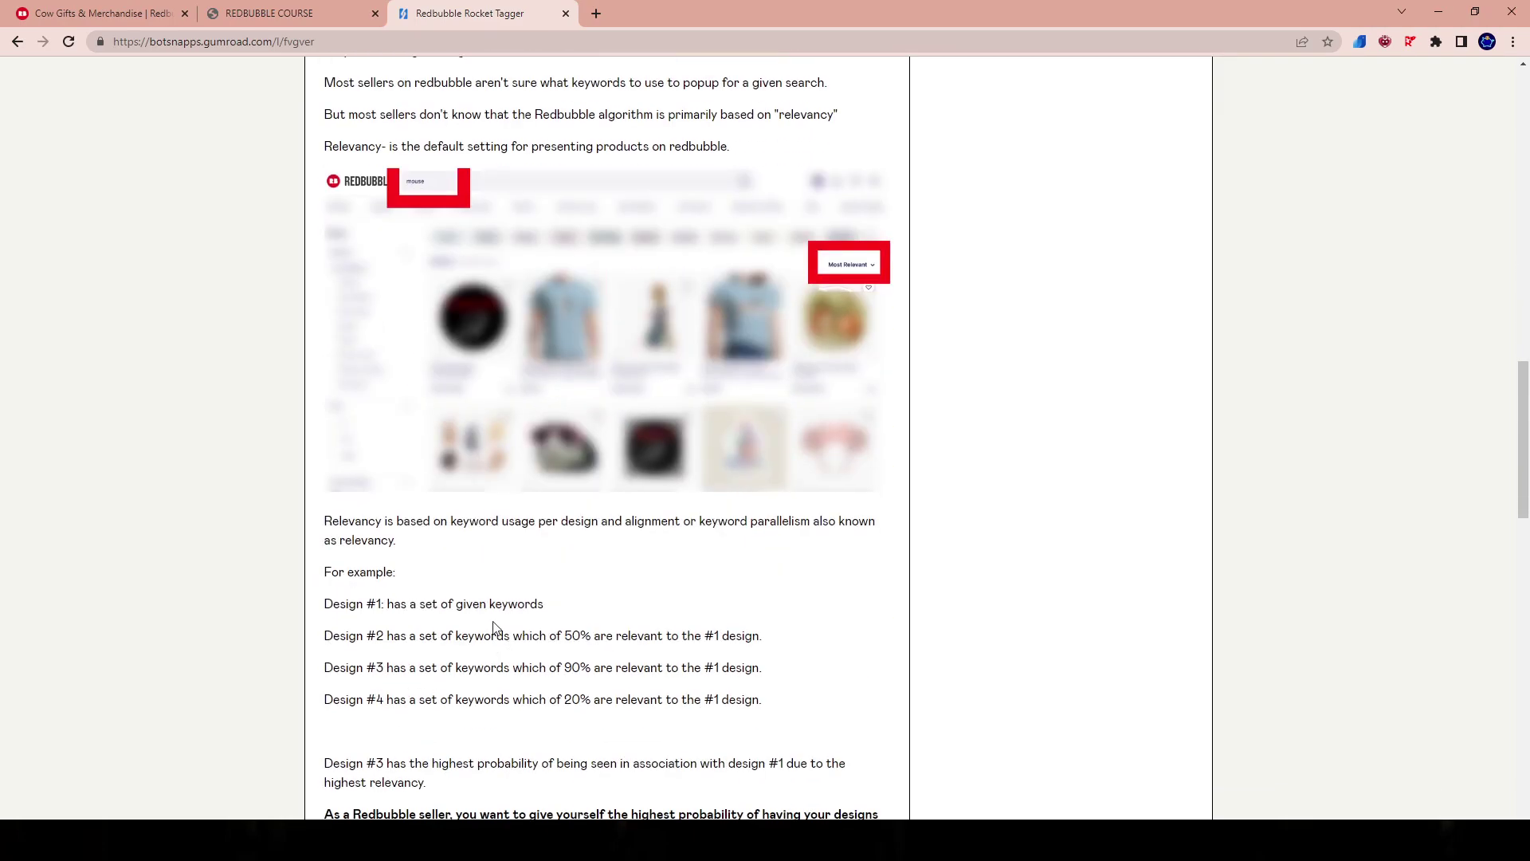
drag(324, 142, 490, 684)
scroll(698, 666, down, 5)
scroll(699, 665, down, 7)
scroll(686, 605, up, 11)
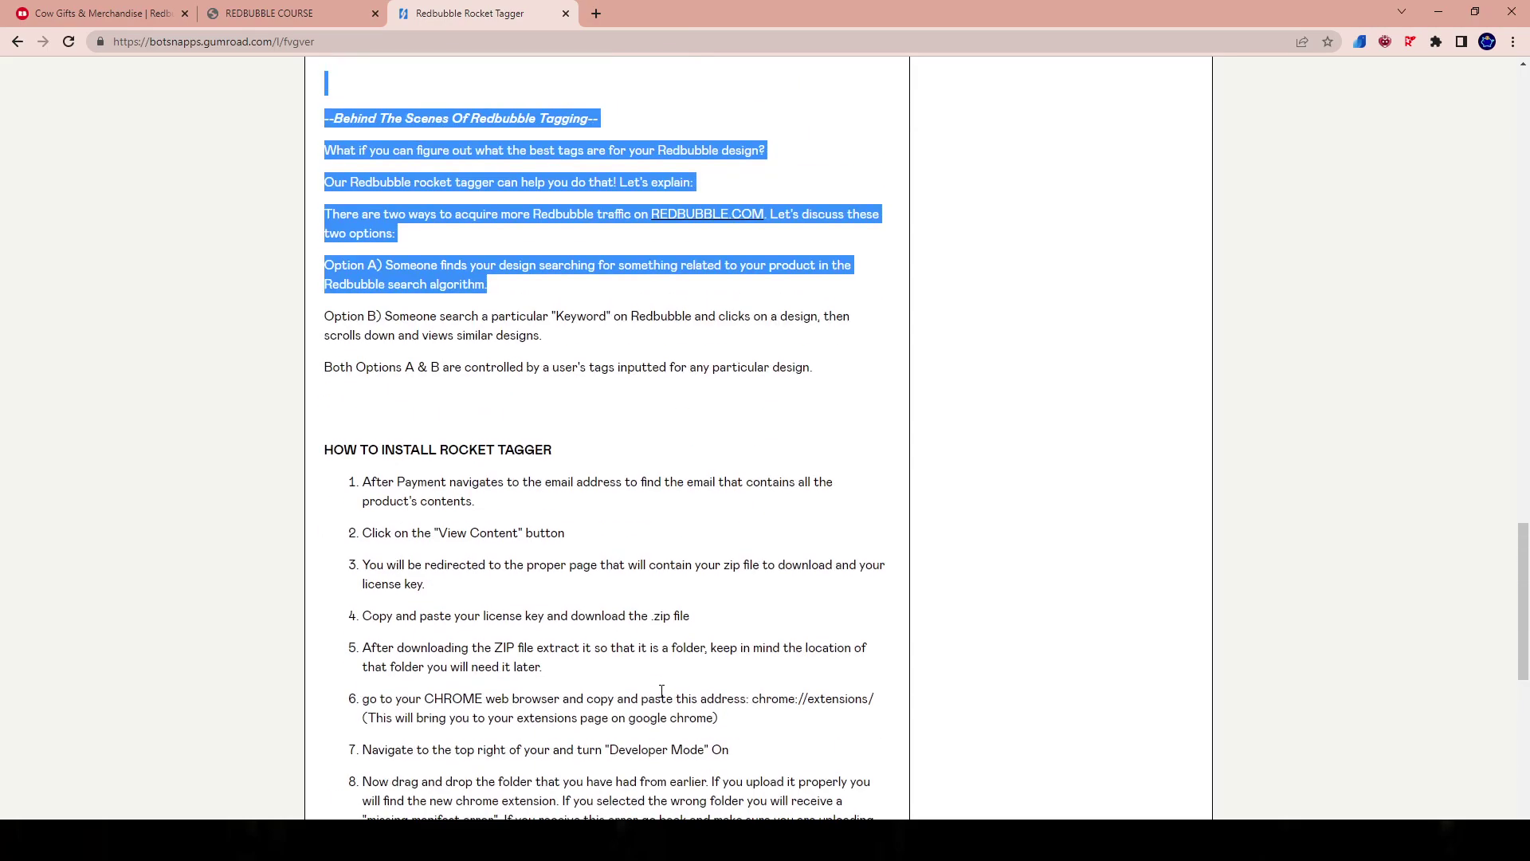
click(678, 579)
scroll(679, 579, up, 4)
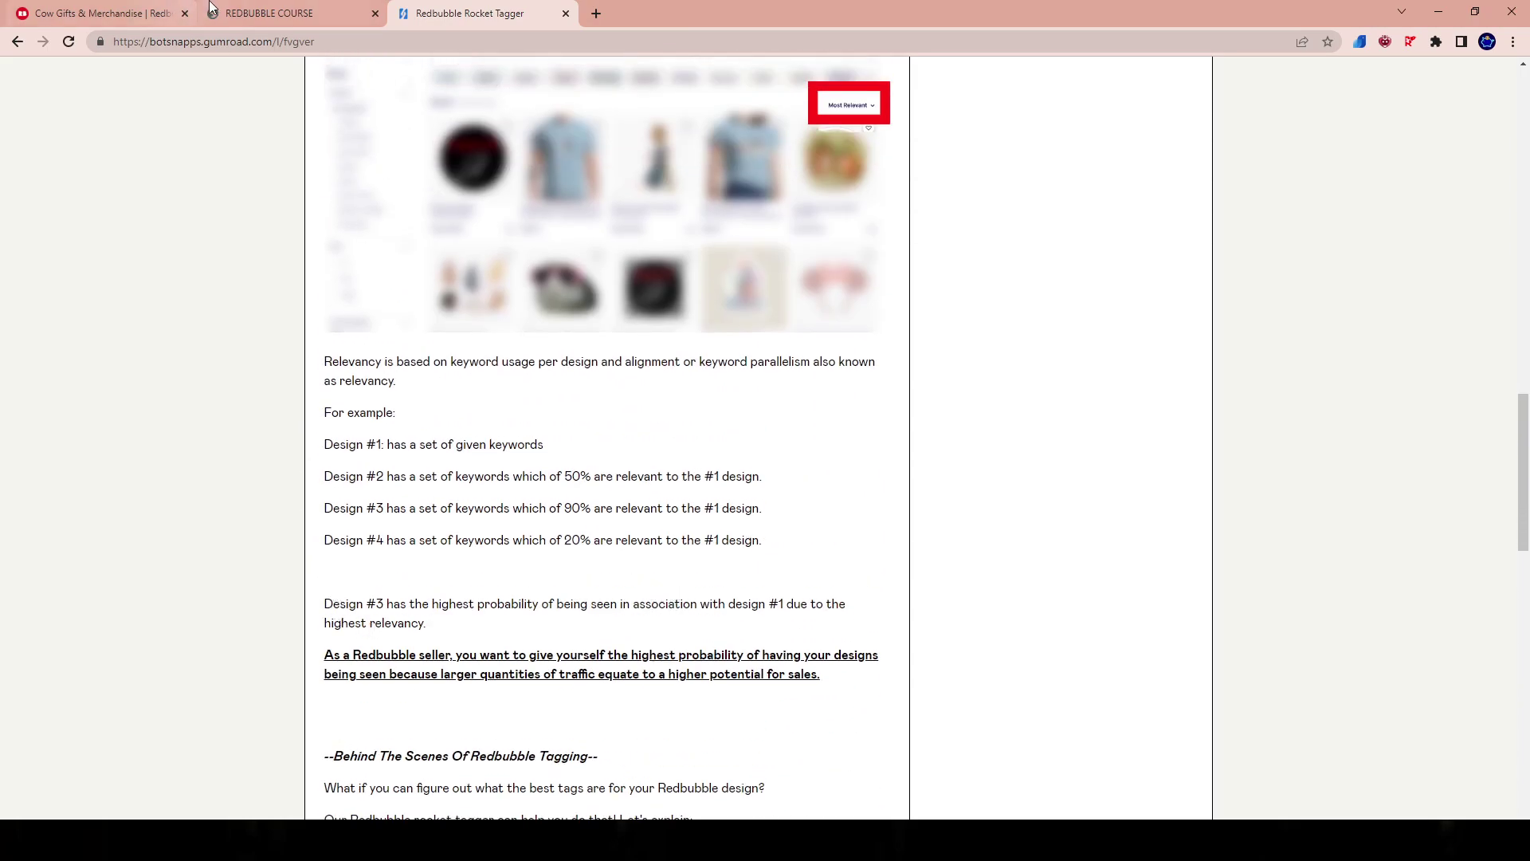
click(156, 10)
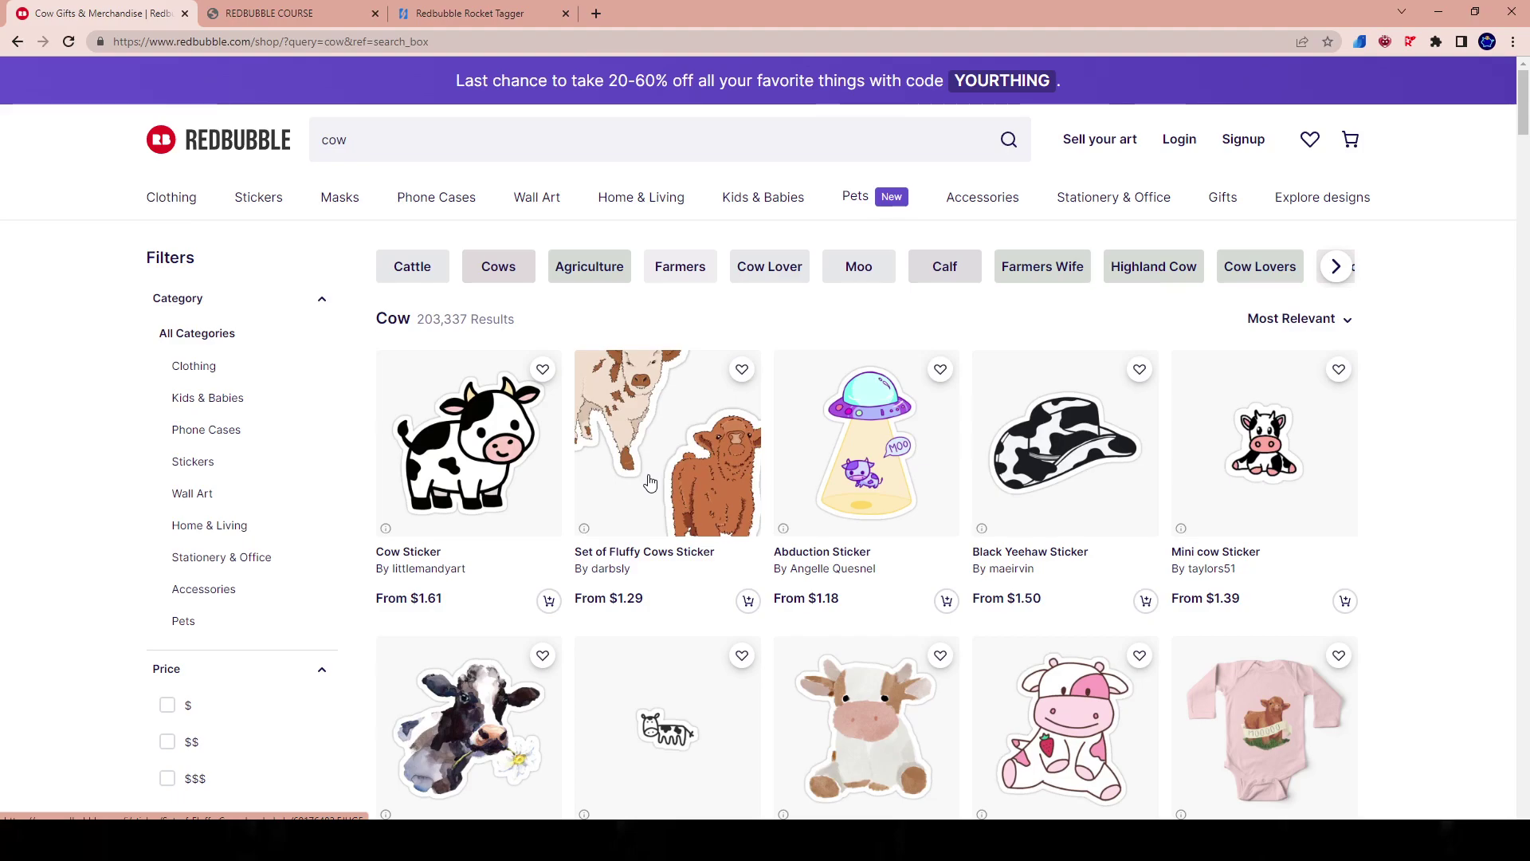
Step: Load the Print On Demand Design Course page in the course tab, then return to the cow results
click(270, 13)
scroll(569, 215, up, 3)
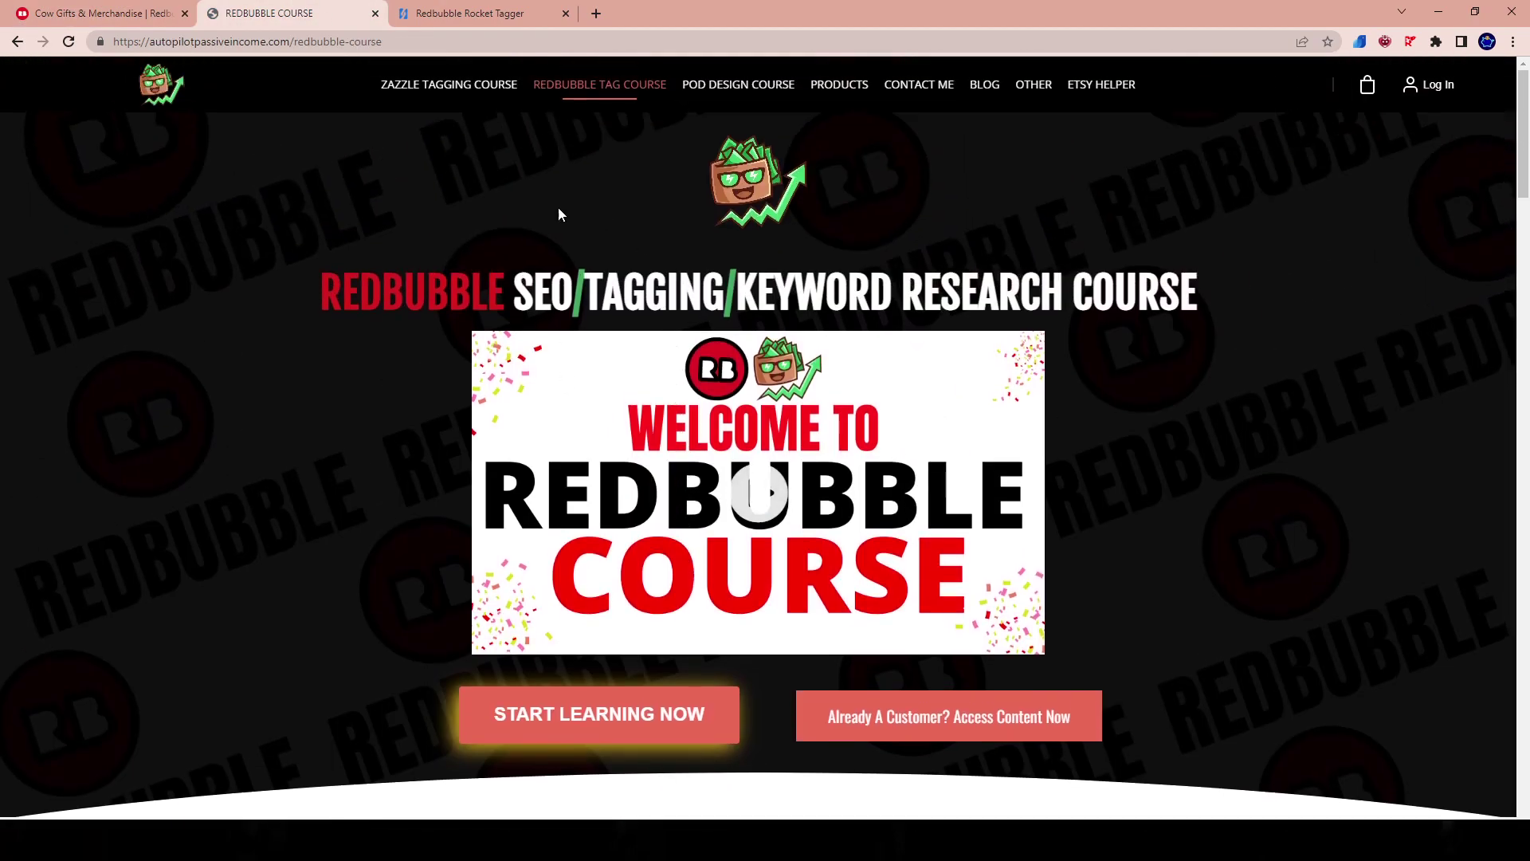
click(759, 88)
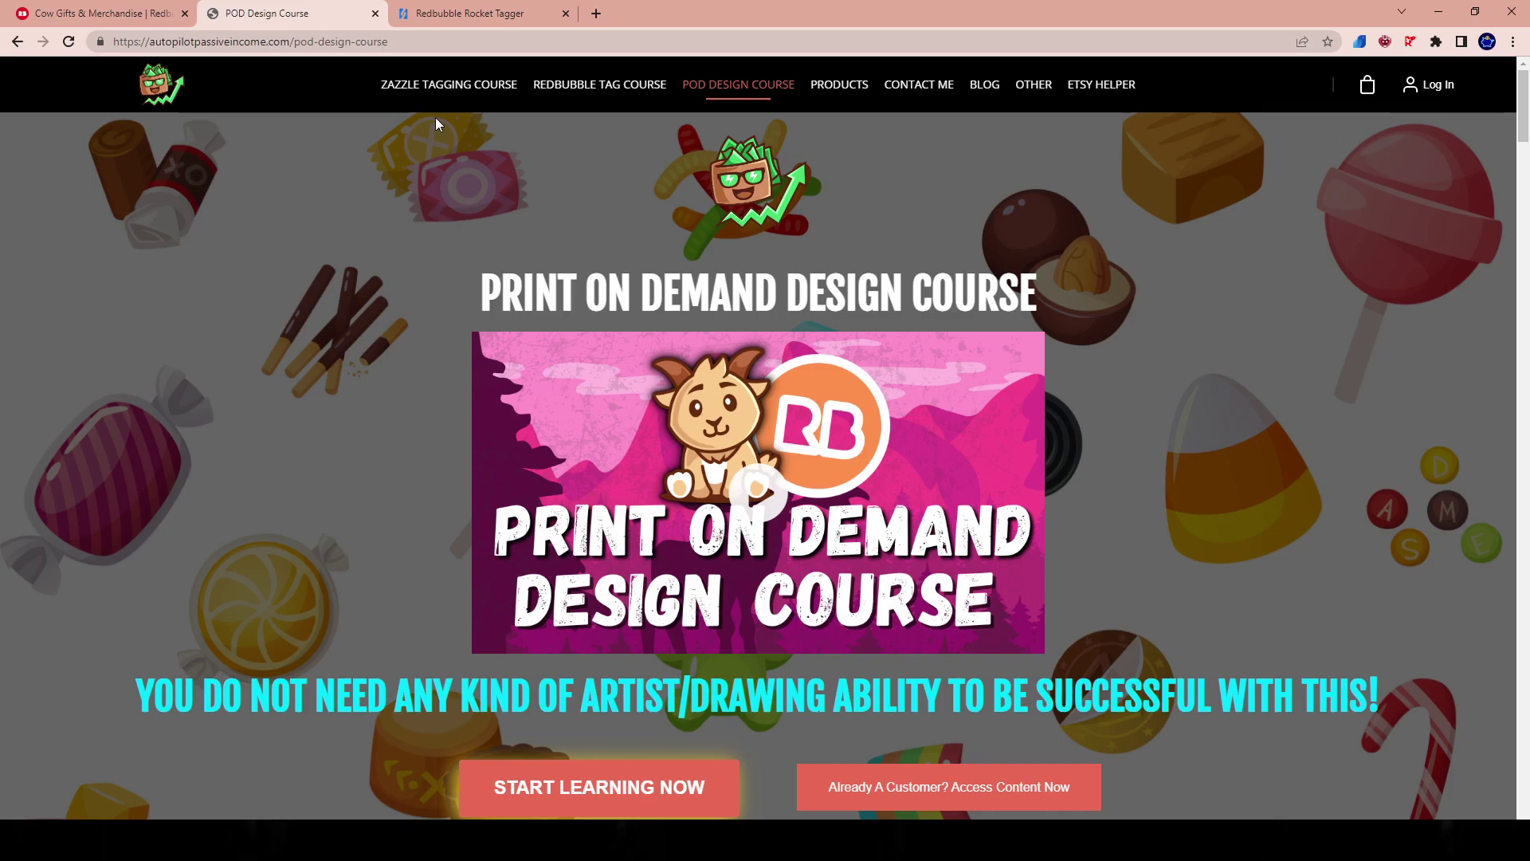
click(104, 13)
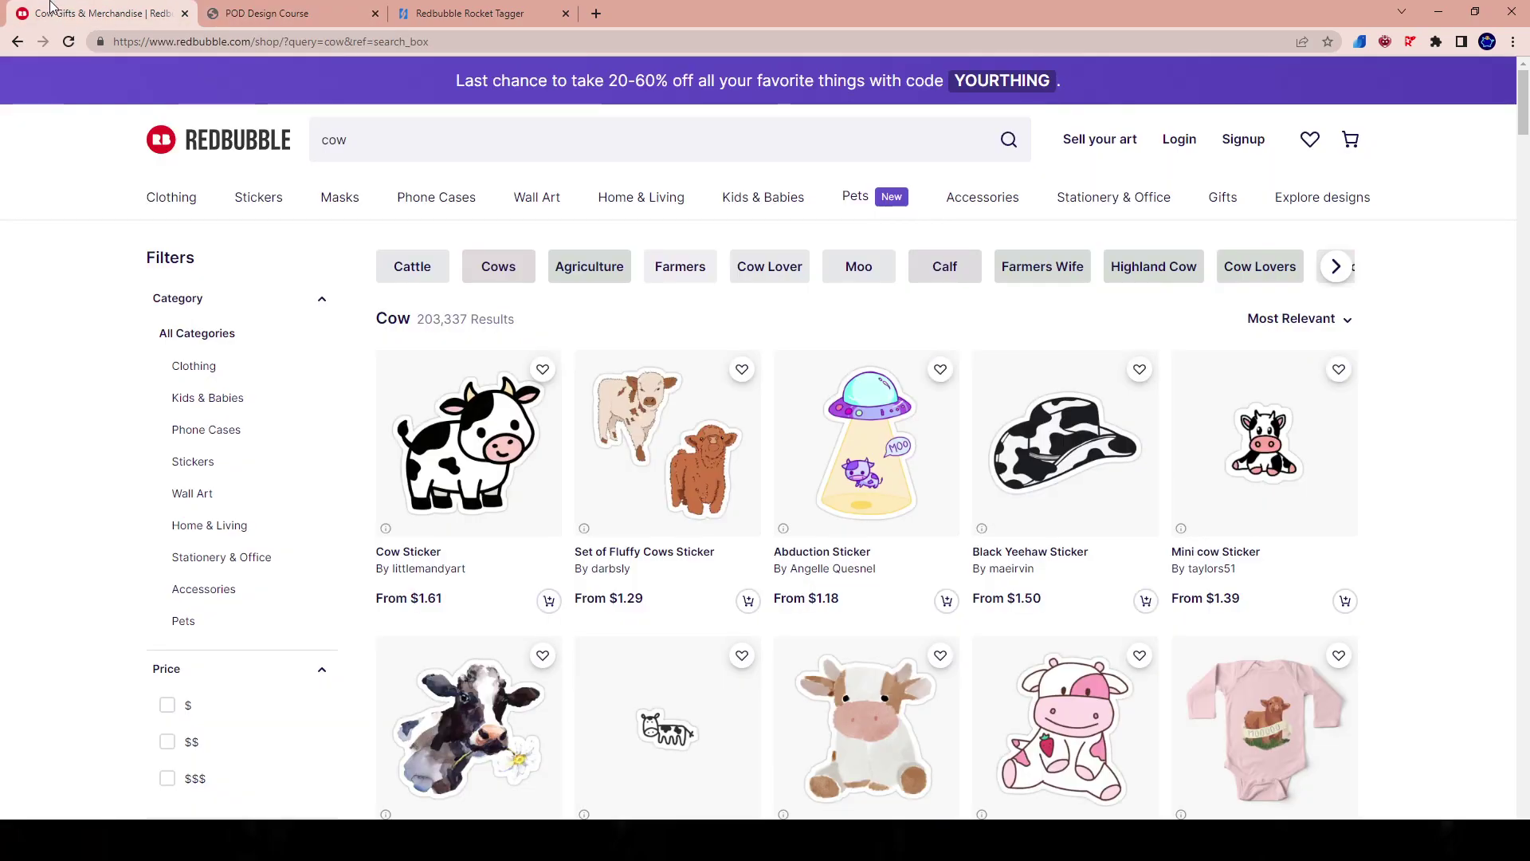
mouse_move(1223, 197)
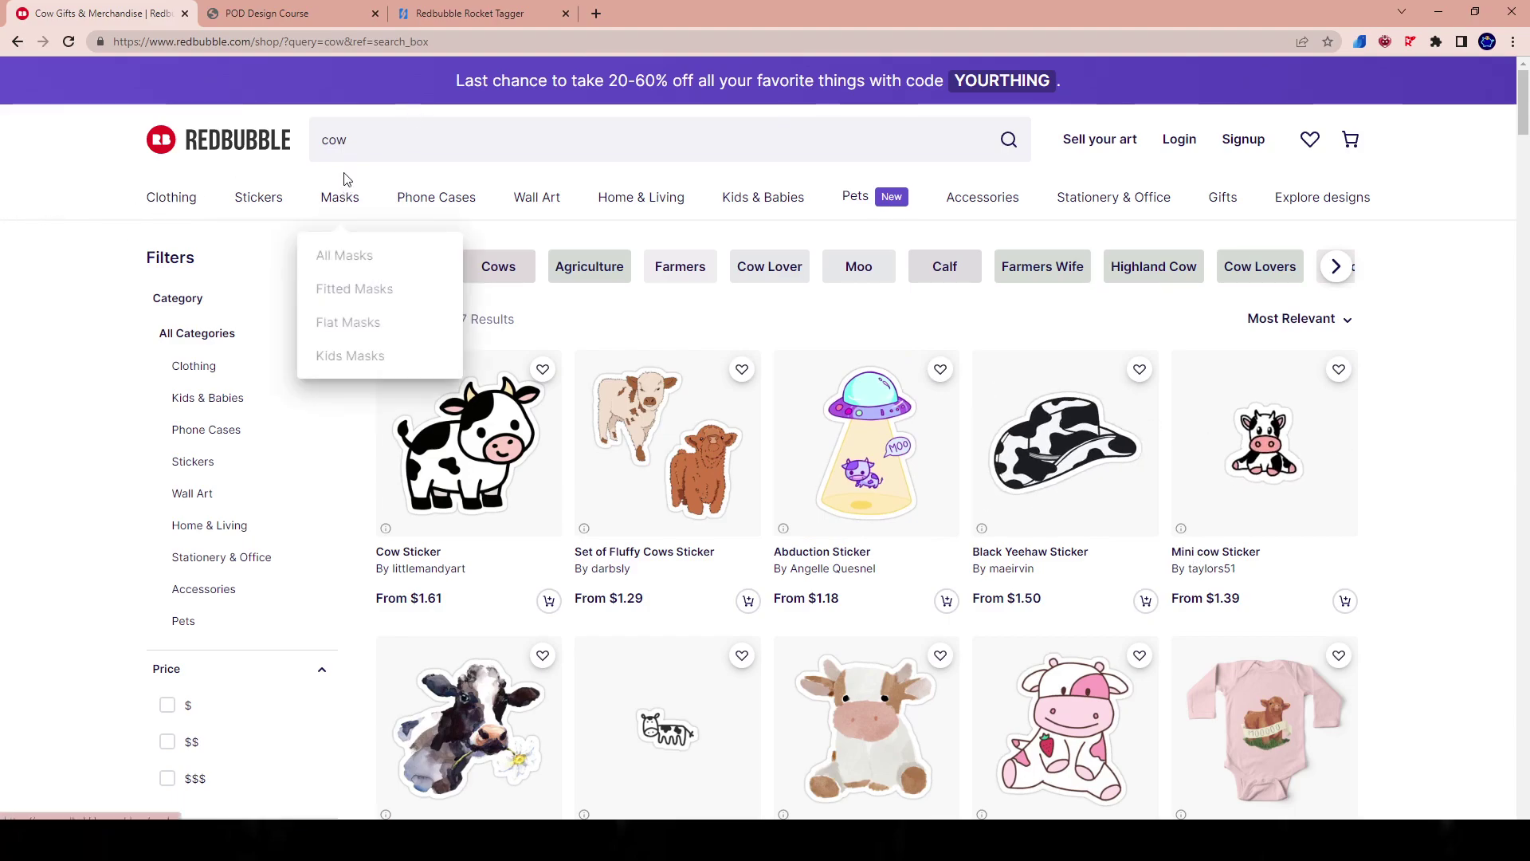
drag(328, 143, 495, 144)
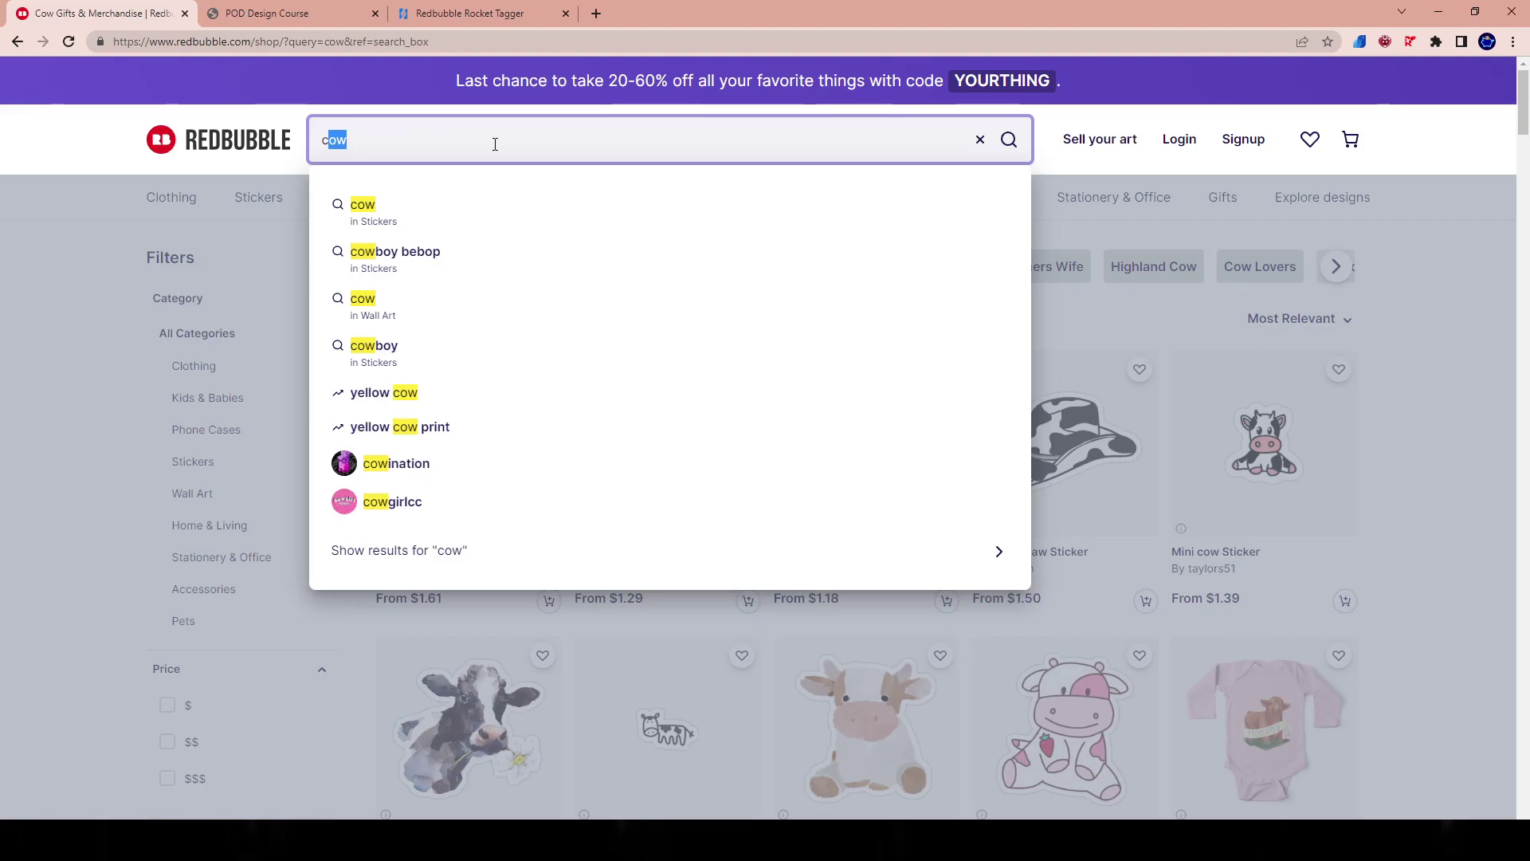
click(1477, 301)
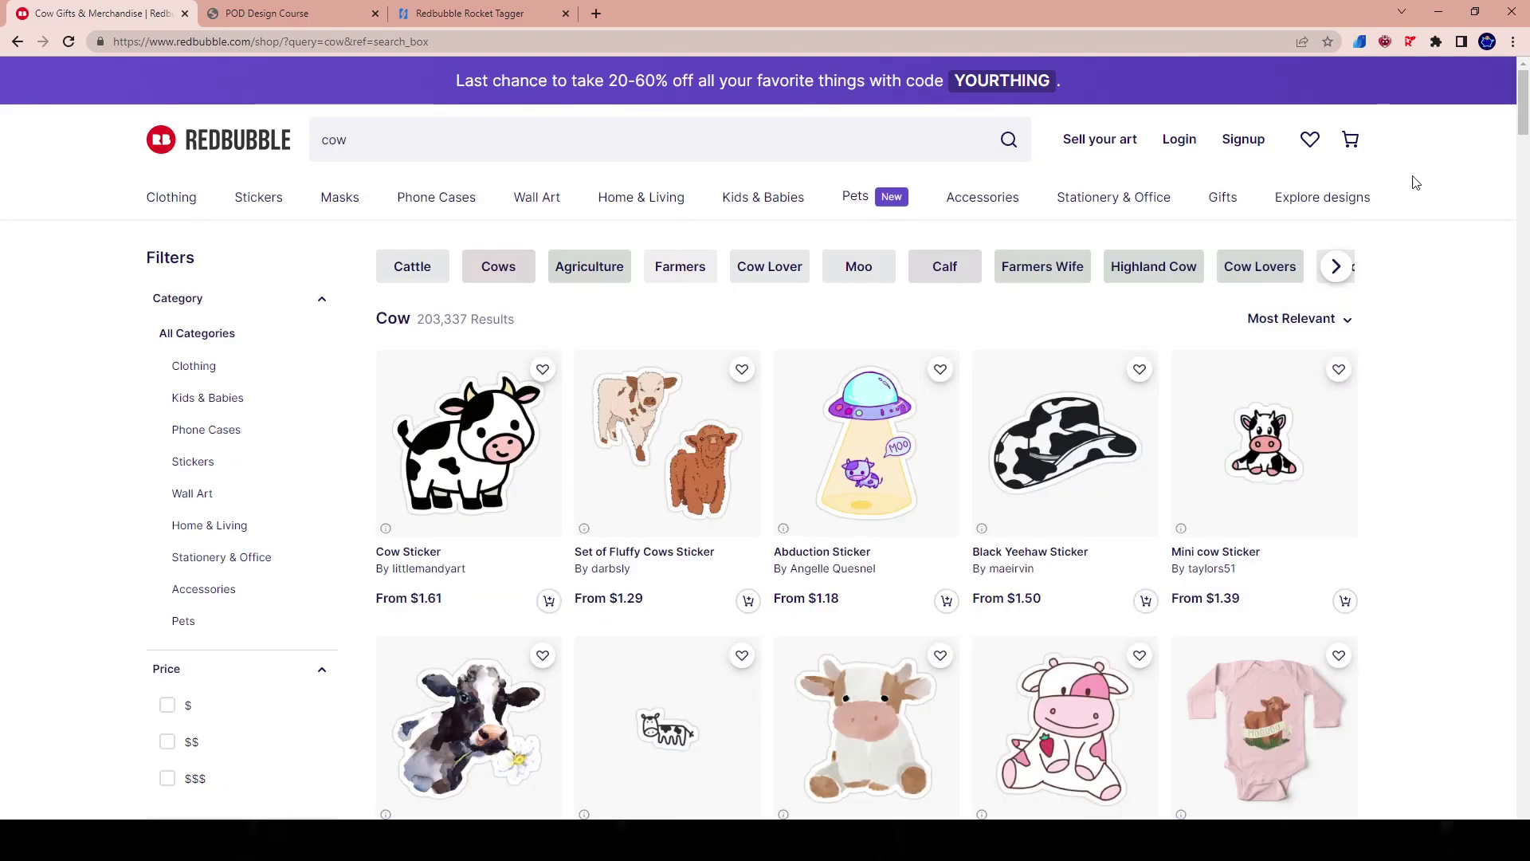
scroll(644, 452, down, 14)
scroll(644, 452, down, 6)
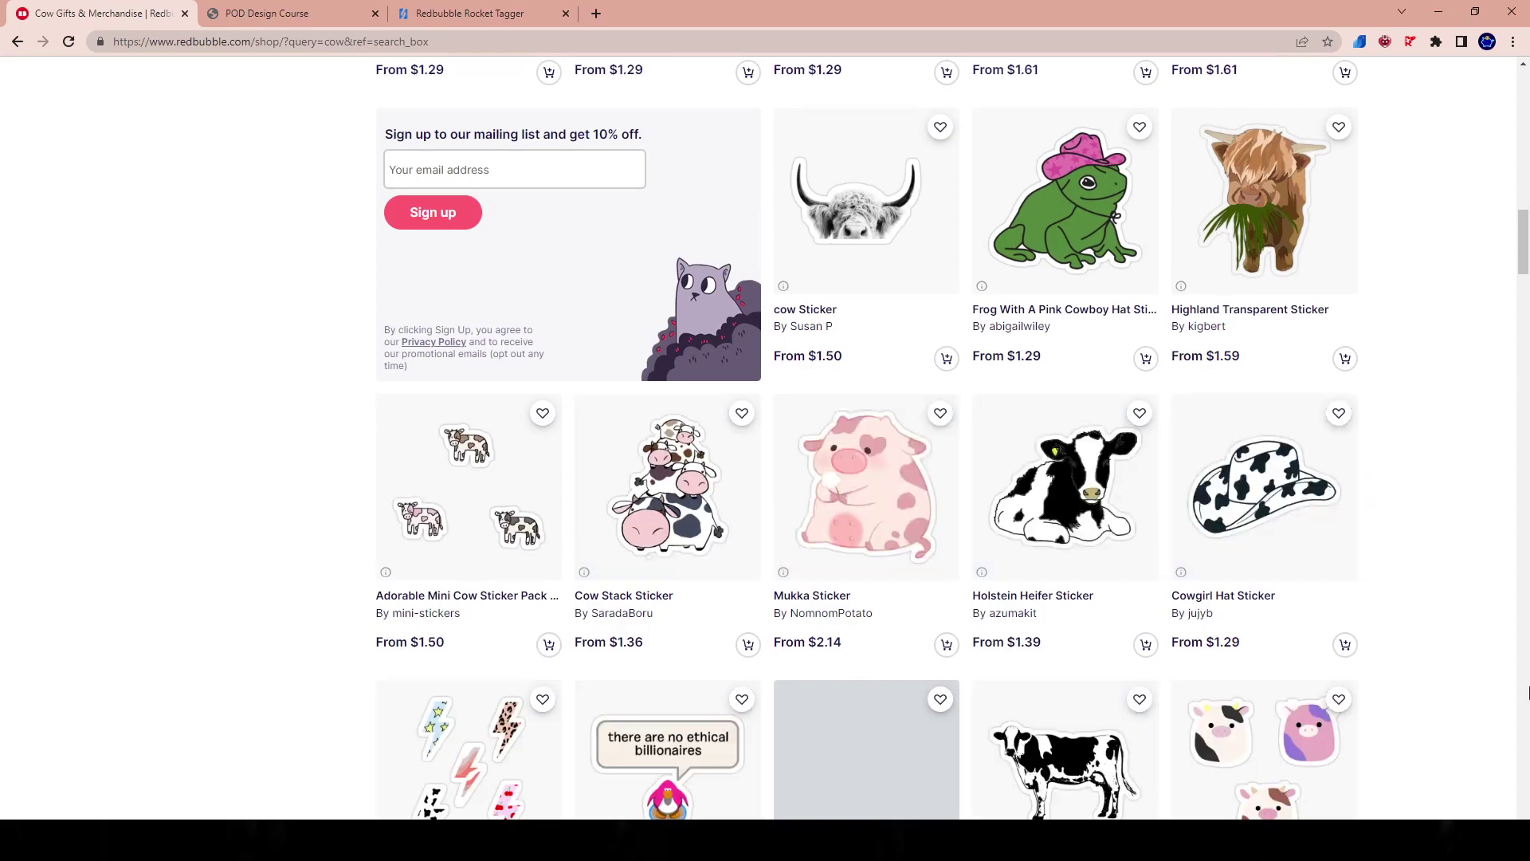
scroll(917, 548, up, 20)
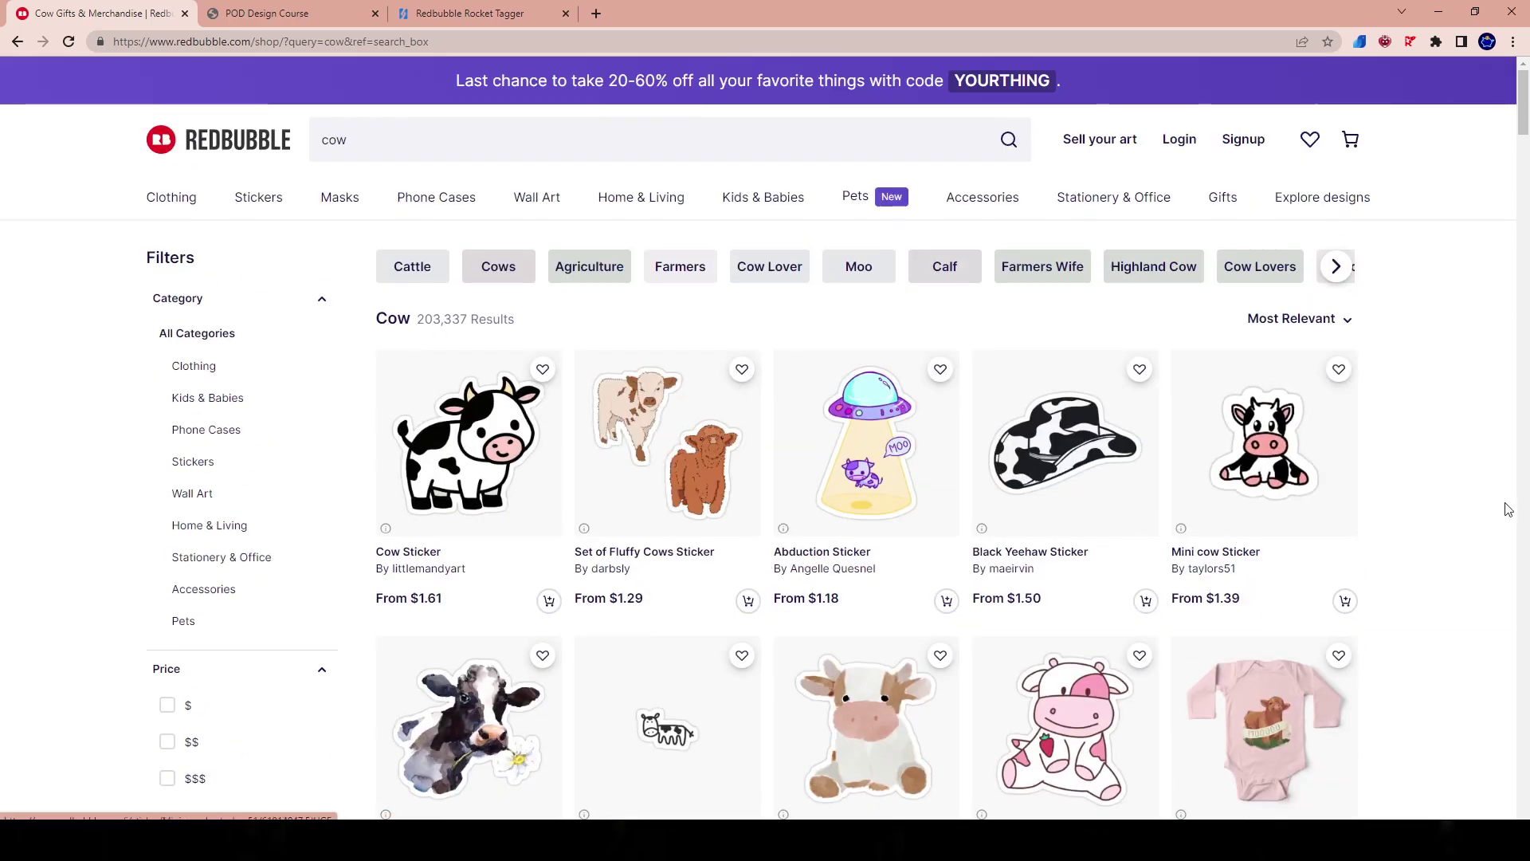